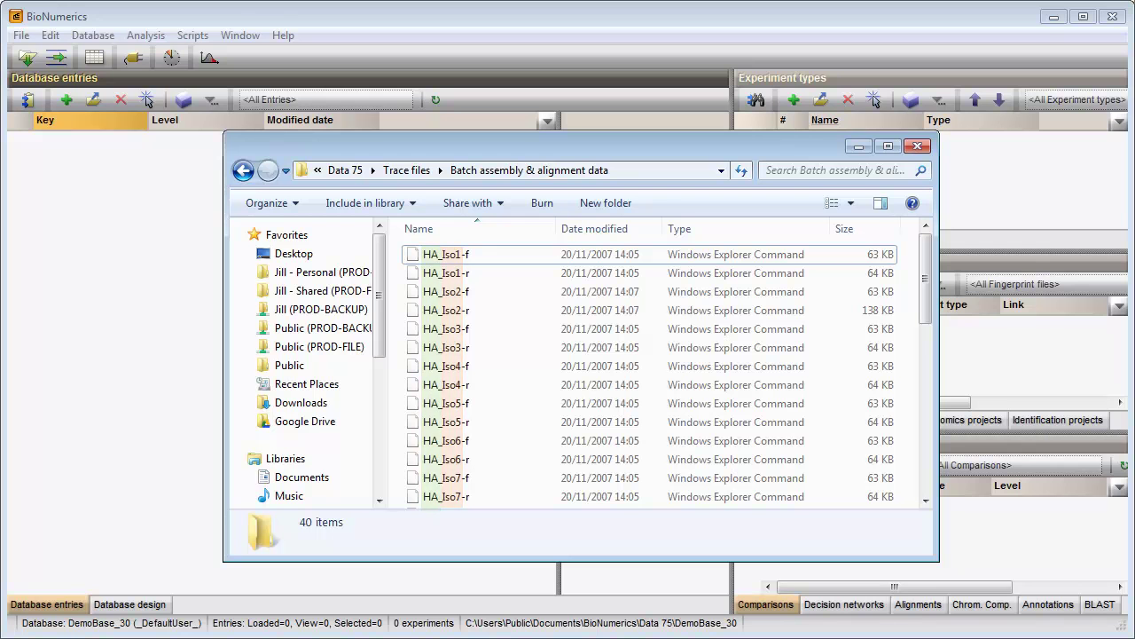
Minimize the trace files folder to reveal the empty DemoBase_30 database.
{"action": "left_click", "coordinate": [857, 147]}
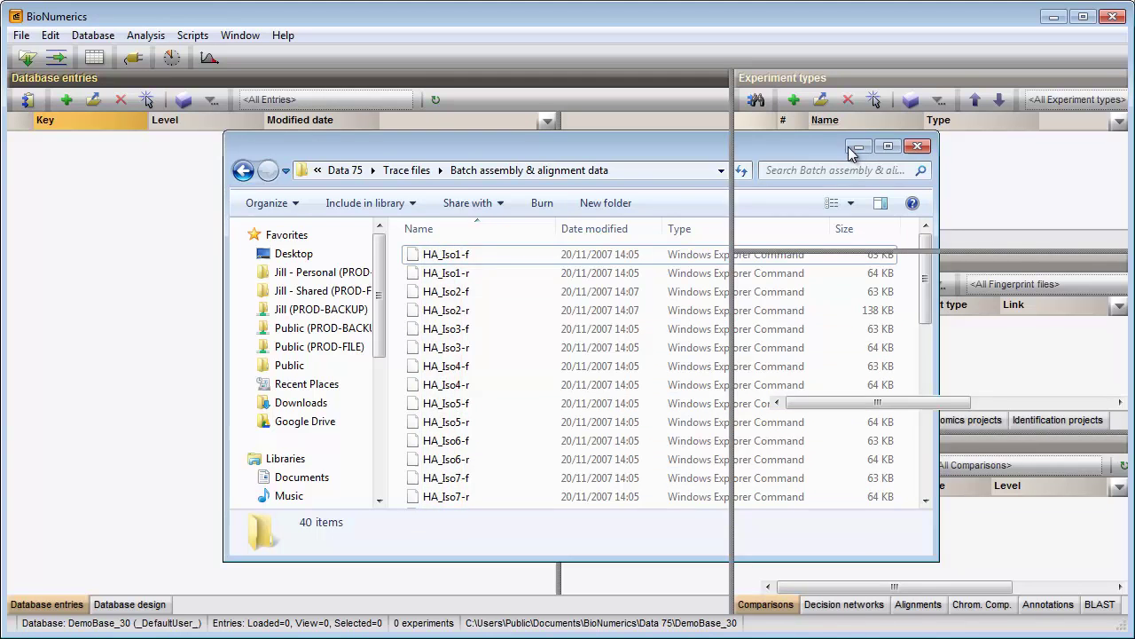
Open the Import dialog with the Sequence type data options expanded.
{"action": "left_click", "coordinate": [28, 61]}
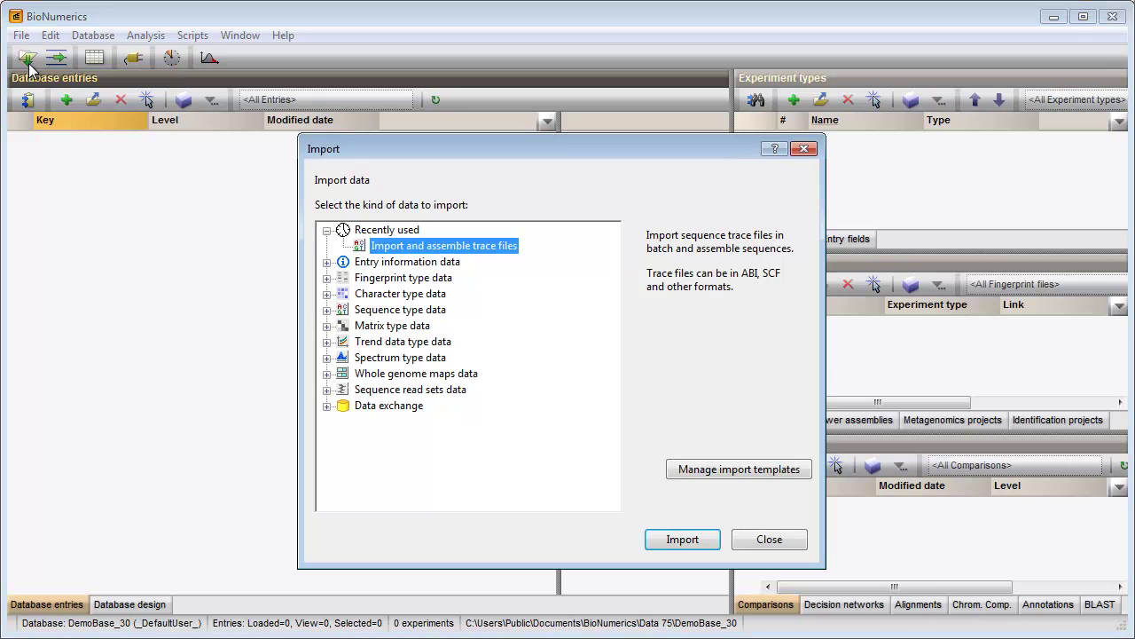
{"action": "left_click", "coordinate": [326, 309]}
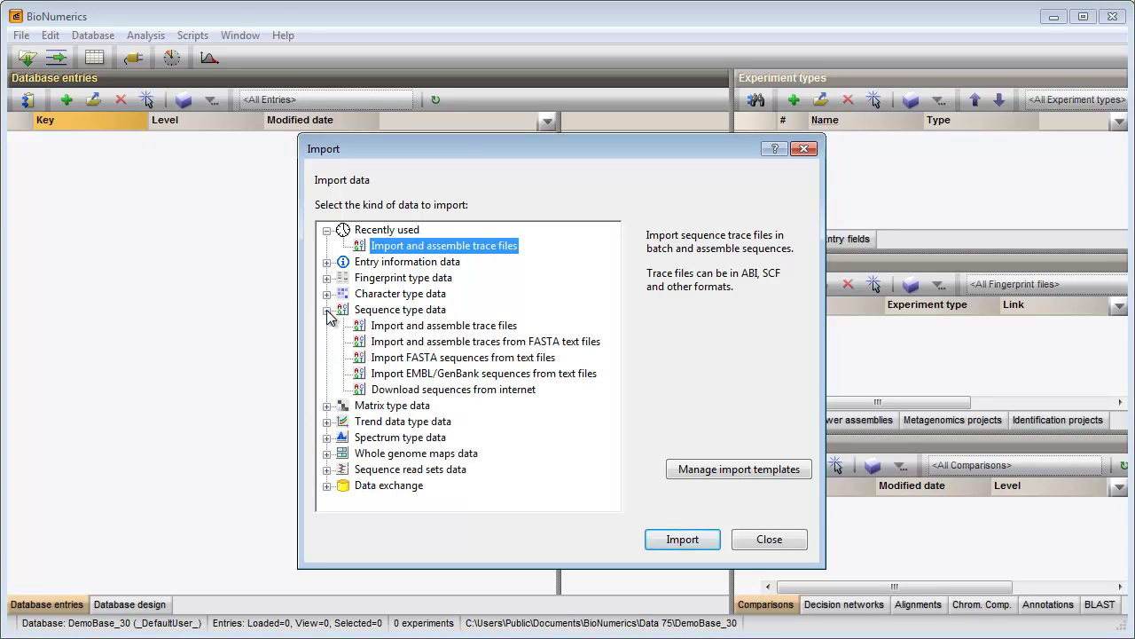
Choose Import and assemble trace files and add all 40 .scf trace files (2 Mb).
{"action": "left_click", "coordinate": [403, 328]}
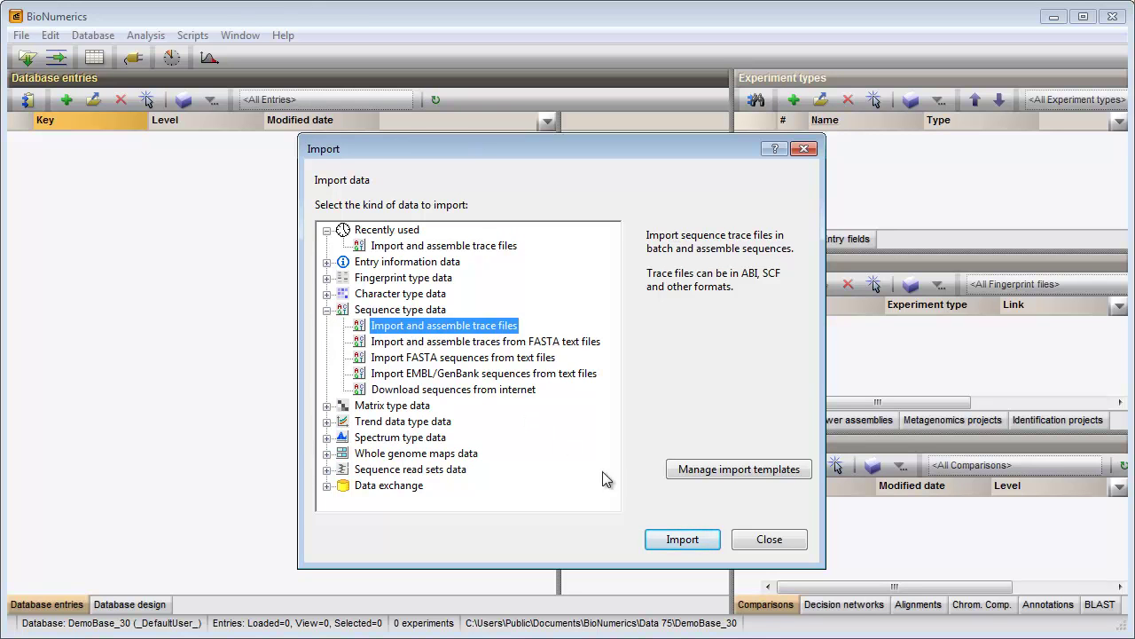
{"action": "left_click", "coordinate": [679, 541]}
{"action": "left_click", "coordinate": [707, 257]}
{"action": "left_click", "coordinate": [615, 326]}
{"action": "key", "text": "ctrl+a"}
{"action": "left_click", "coordinate": [720, 613]}
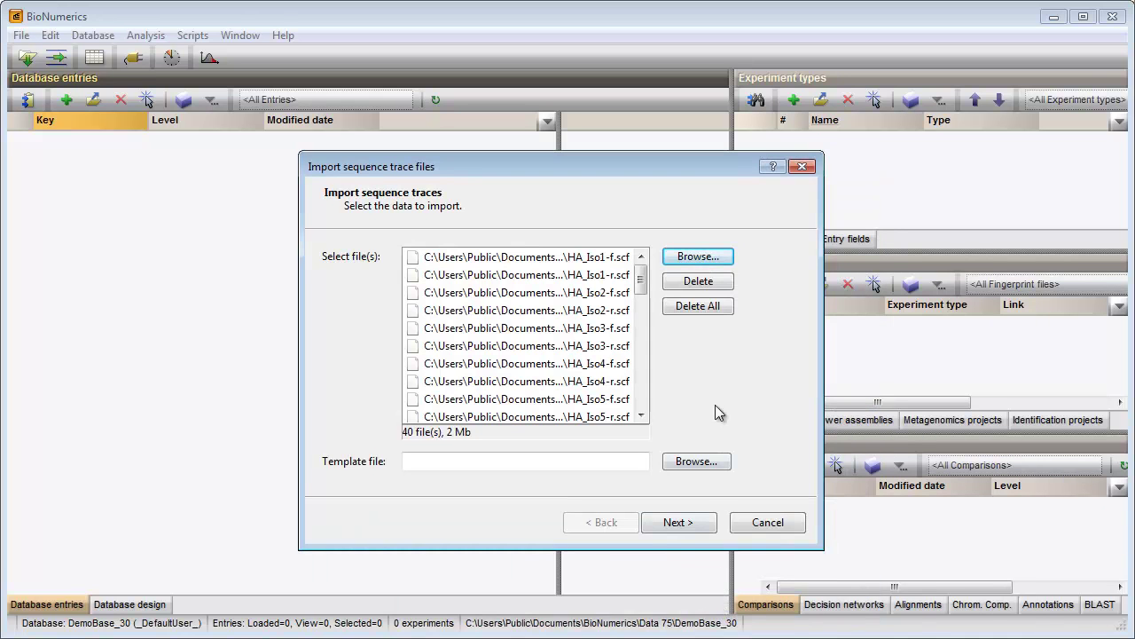
Advance the trace import wizard to the Import template step.
{"action": "left_click", "coordinate": [691, 524]}
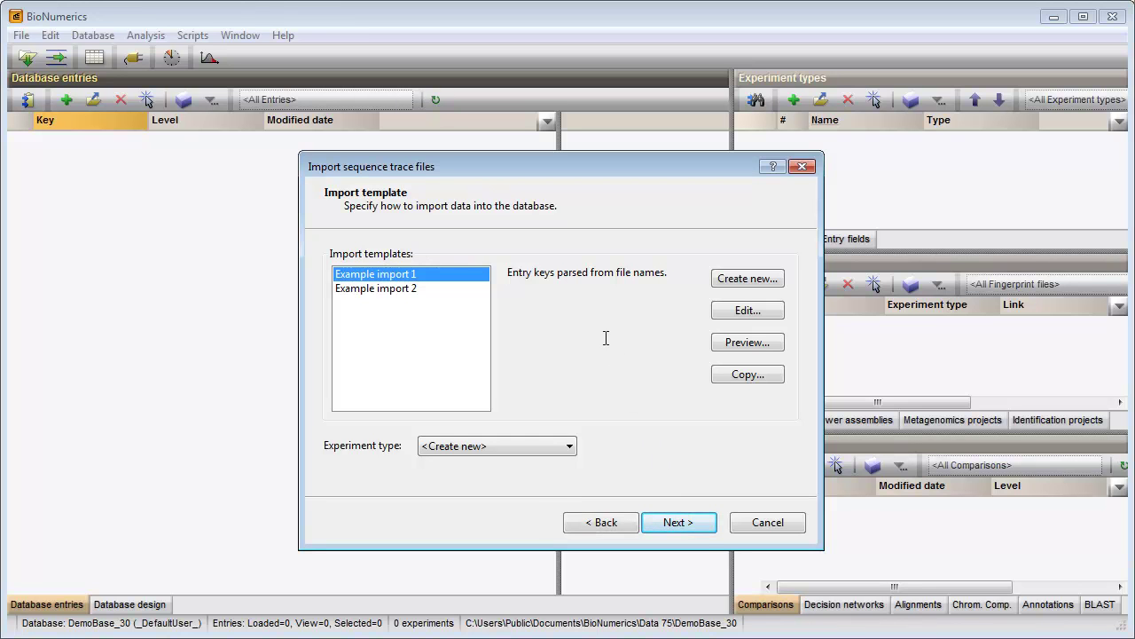
Create a new template mapping File/Name to the entry Key, previewing keys like HA_Iso1-f.
{"action": "left_click", "coordinate": [730, 280]}
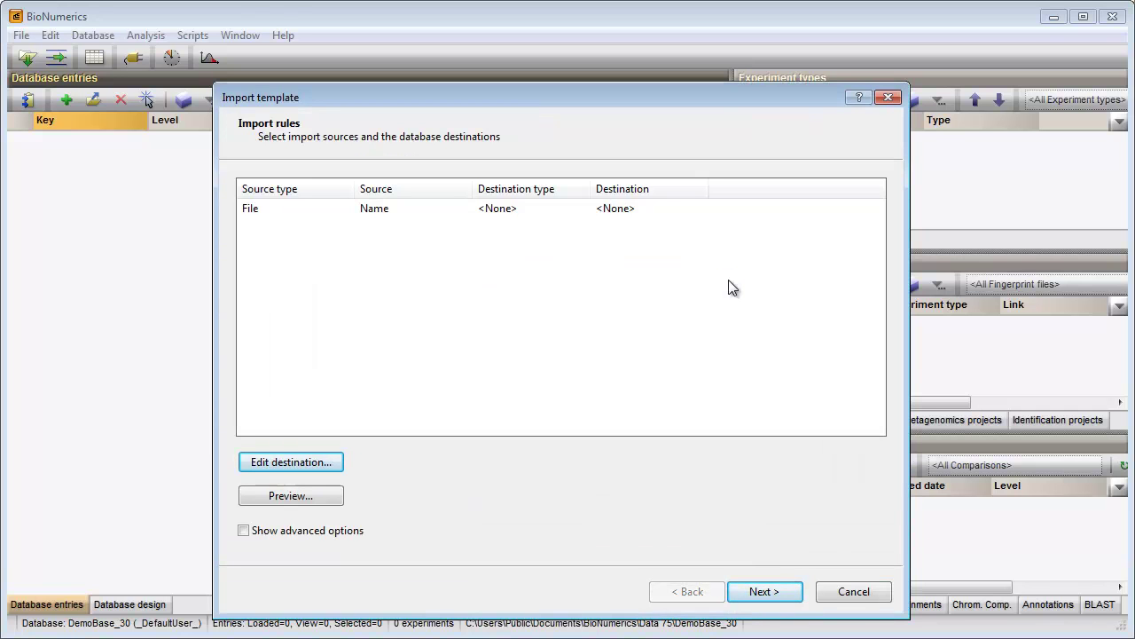
{"action": "left_click", "coordinate": [274, 209]}
{"action": "left_click", "coordinate": [296, 460]}
{"action": "left_click", "coordinate": [490, 276]}
{"action": "left_click", "coordinate": [559, 484]}
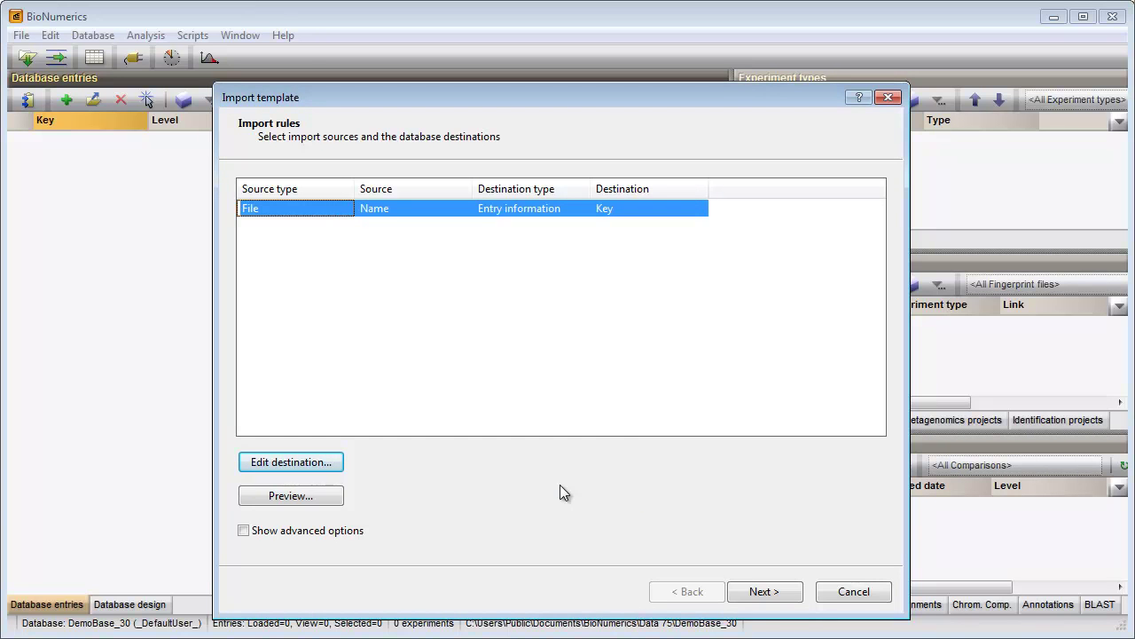
{"action": "left_click", "coordinate": [293, 495]}
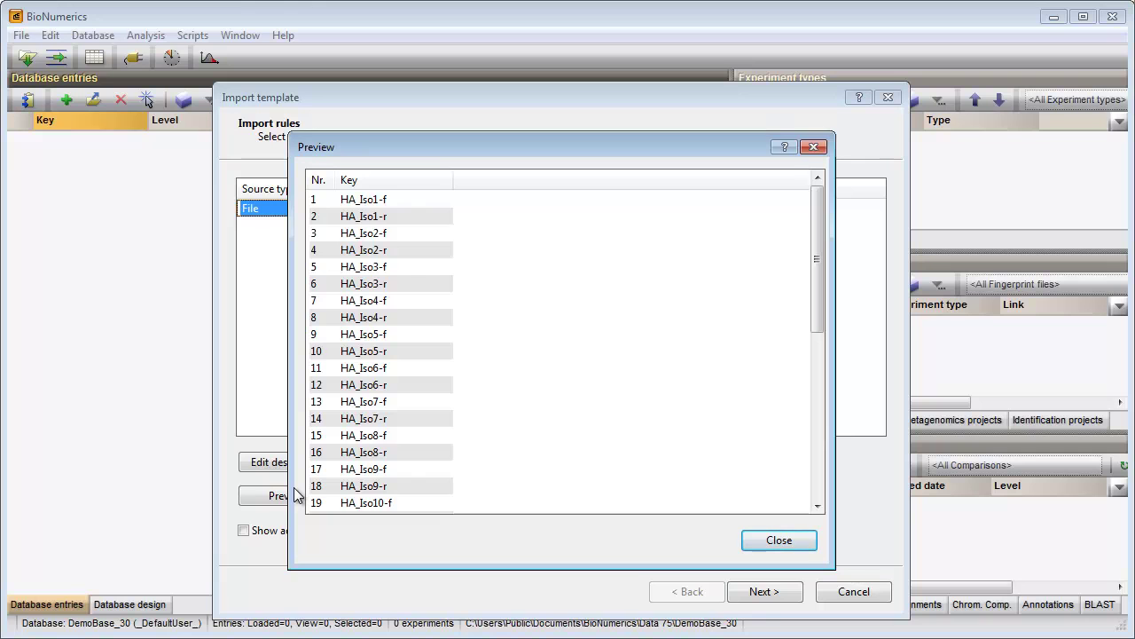
Enable advanced options and set the Key parsing string to *_[DATA]- so HA_Iso1-f gives Iso1.
{"action": "left_click", "coordinate": [768, 540]}
{"action": "left_click", "coordinate": [245, 532]}
{"action": "left_click", "coordinate": [384, 469]}
{"action": "double_click", "coordinate": [508, 311]}
{"action": "left_click", "coordinate": [507, 311]}
{"action": "type", "text": "*_[DATA"}
{"action": "left_click", "coordinate": [563, 311]}
{"action": "type", "text": "-*"}
{"action": "left_click", "coordinate": [641, 408]}
{"action": "left_click", "coordinate": [606, 484]}
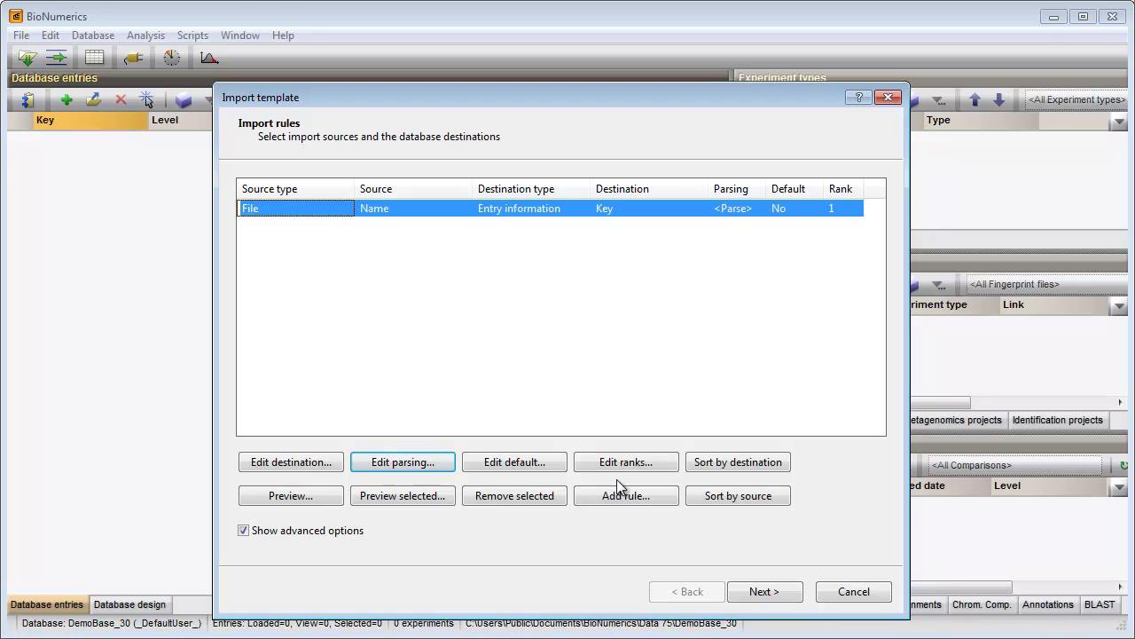
Add a second rule sending File > Name to the Sequence type destination.
{"action": "left_click", "coordinate": [618, 497]}
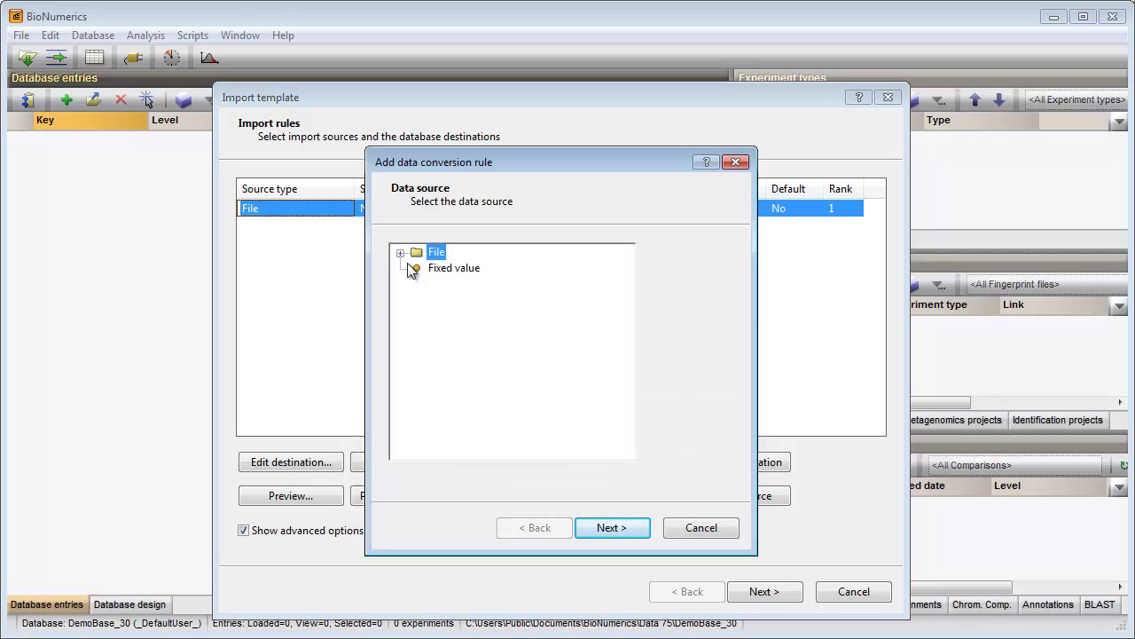
{"action": "left_click", "coordinate": [400, 253]}
{"action": "left_click", "coordinate": [460, 269]}
{"action": "left_click", "coordinate": [616, 528]}
{"action": "left_click", "coordinate": [472, 270]}
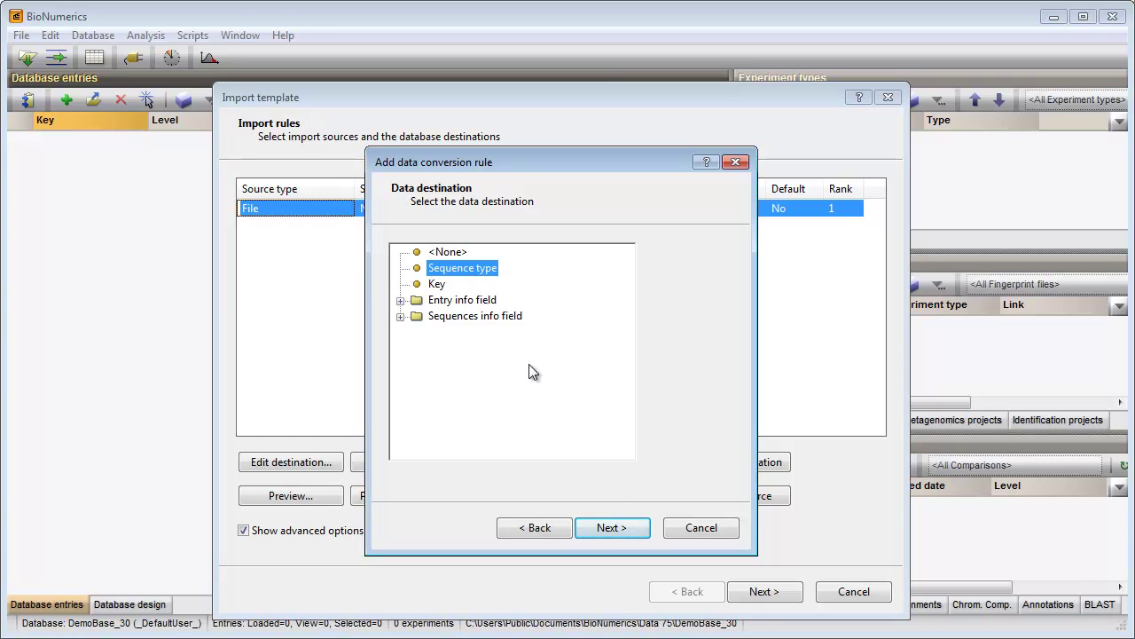
{"action": "left_click", "coordinate": [610, 529]}
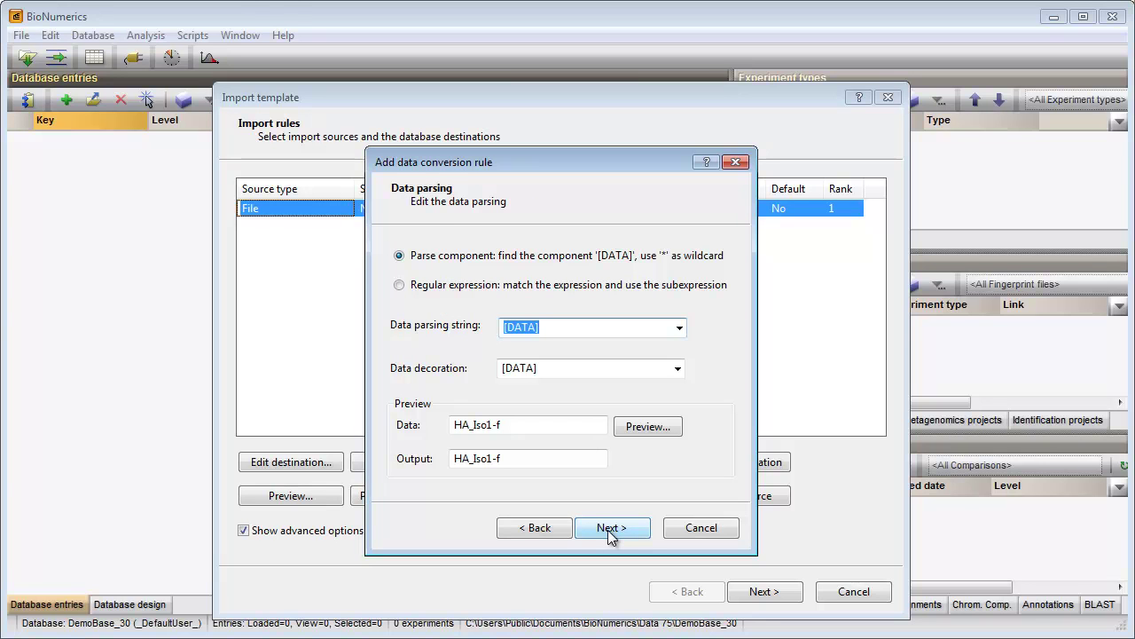
Parse the sequence type with [DATA]_* so HA_Iso1-f yields HA, and finish the rule.
{"action": "left_click", "coordinate": [561, 328]}
{"action": "type", "text": "_*"}
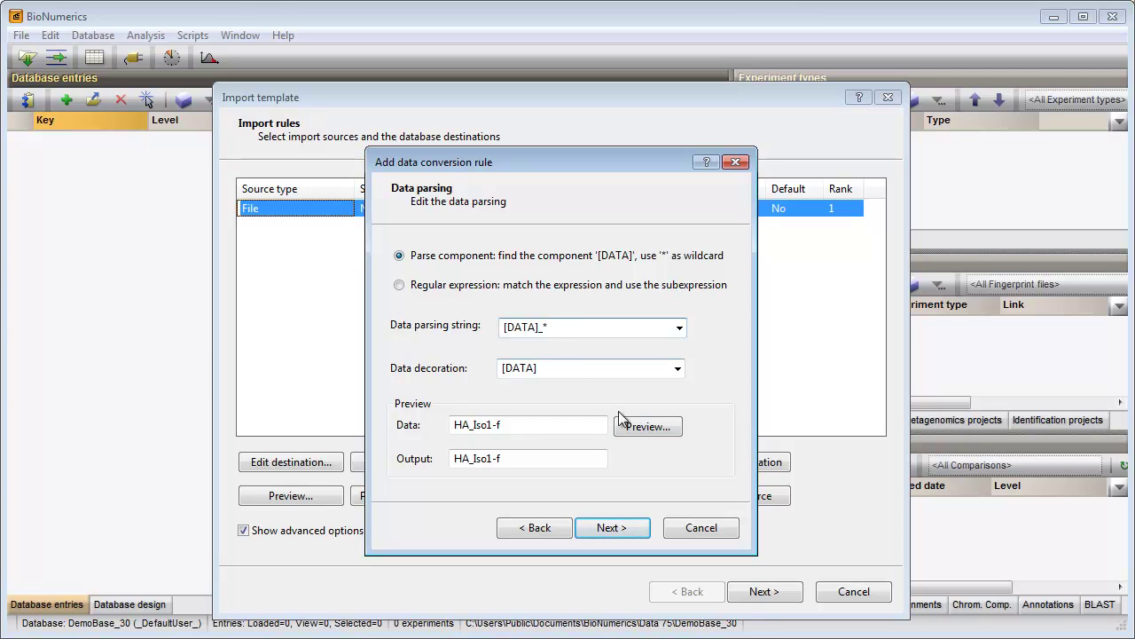
{"action": "left_click", "coordinate": [633, 426]}
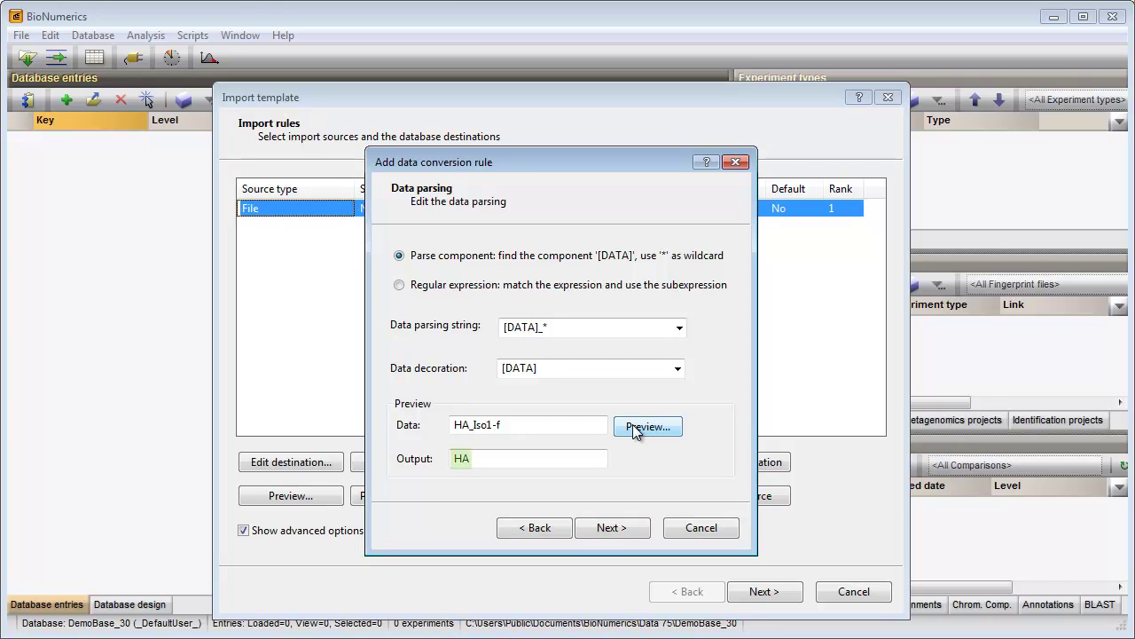
{"action": "left_click", "coordinate": [617, 528]}
{"action": "left_click", "coordinate": [612, 528]}
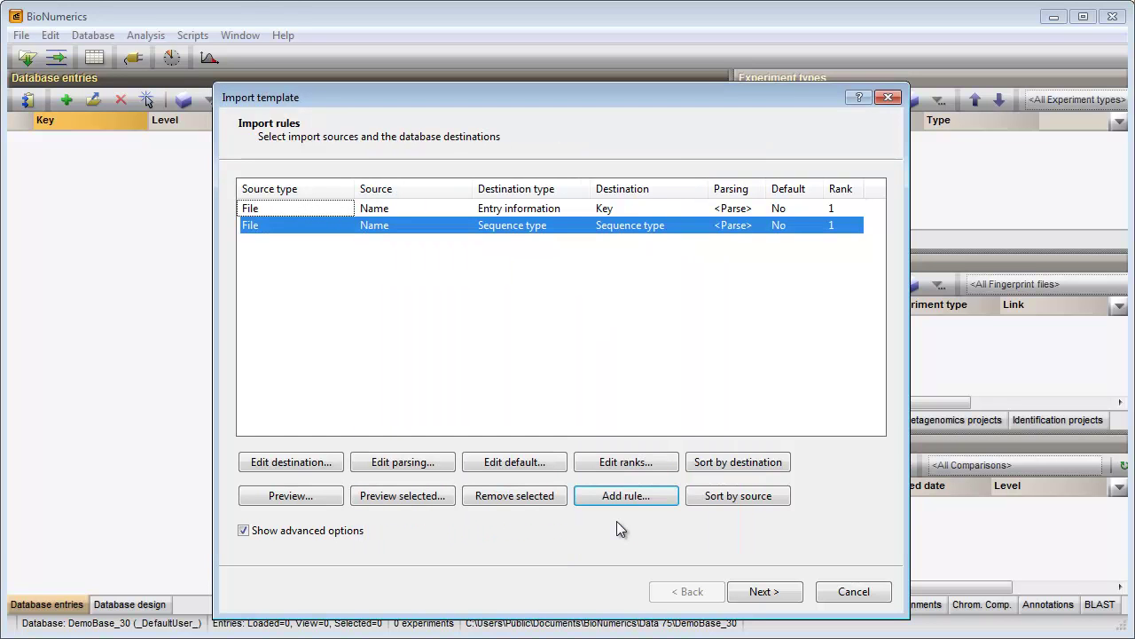
Save the template as 'Import SCF trace files' and preview its keys and sequence types.
{"action": "left_click", "coordinate": [757, 592]}
{"action": "left_click", "coordinate": [752, 593]}
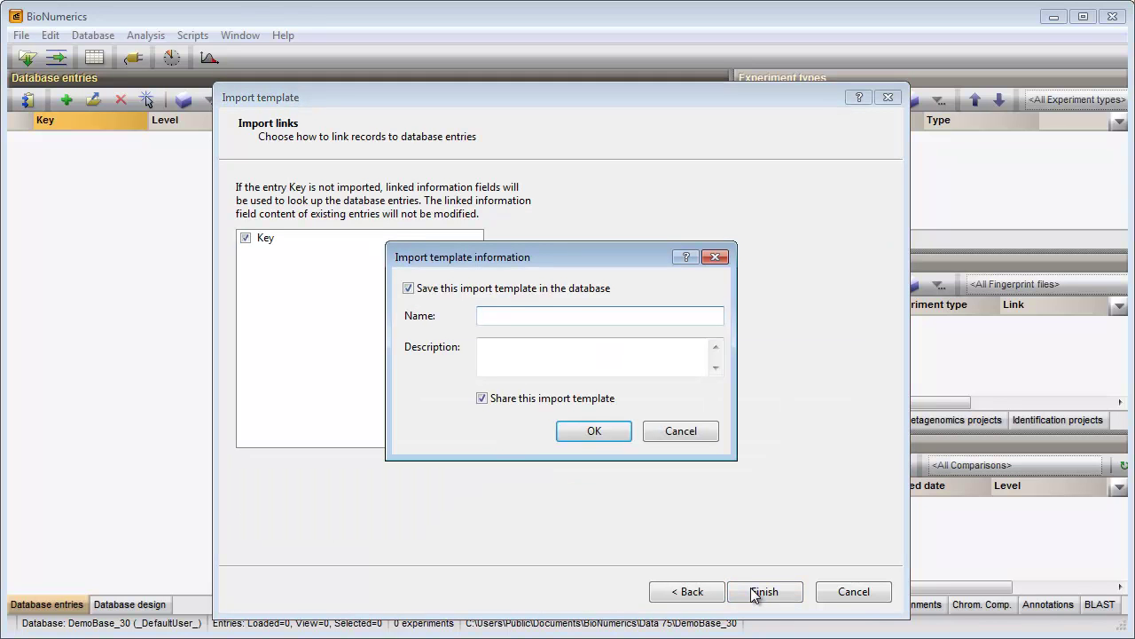
{"action": "type", "text": "Import SCF trace files"}
{"action": "left_click", "coordinate": [589, 432]}
{"action": "left_click", "coordinate": [745, 352]}
{"action": "left_click", "coordinate": [779, 540]}
Continue with the new template, accepting creation of the HA and NA experiment types.
{"action": "left_click", "coordinate": [676, 524]}
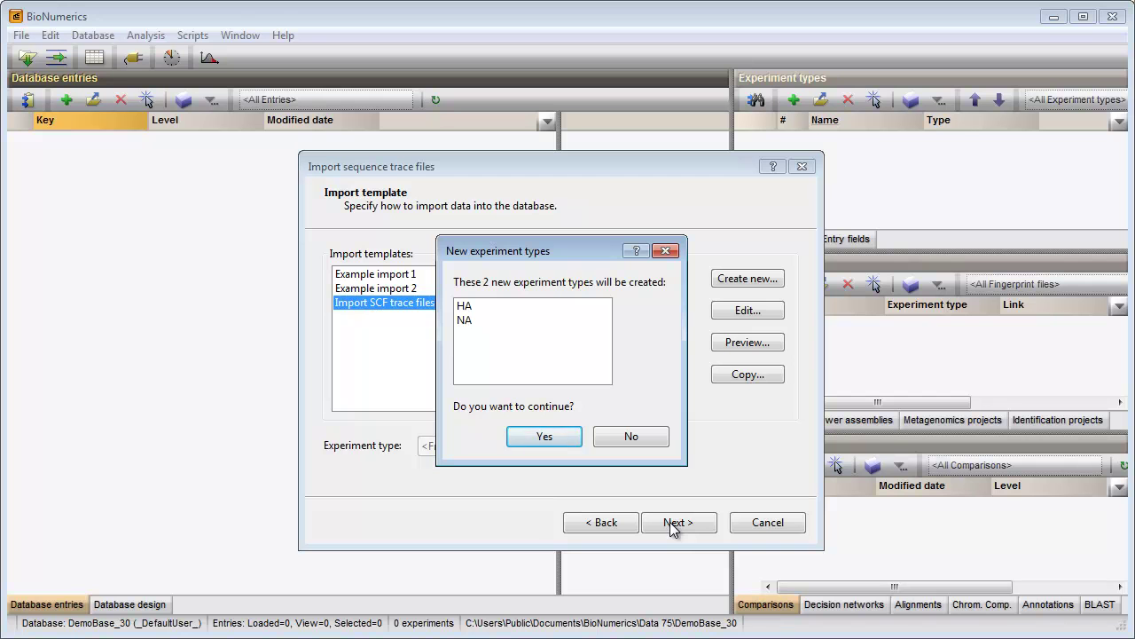
{"action": "left_click", "coordinate": [546, 437]}
{"action": "left_click", "coordinate": [645, 409]}
At the Processing step, review the default HA trimming settings.
{"action": "left_click", "coordinate": [676, 523]}
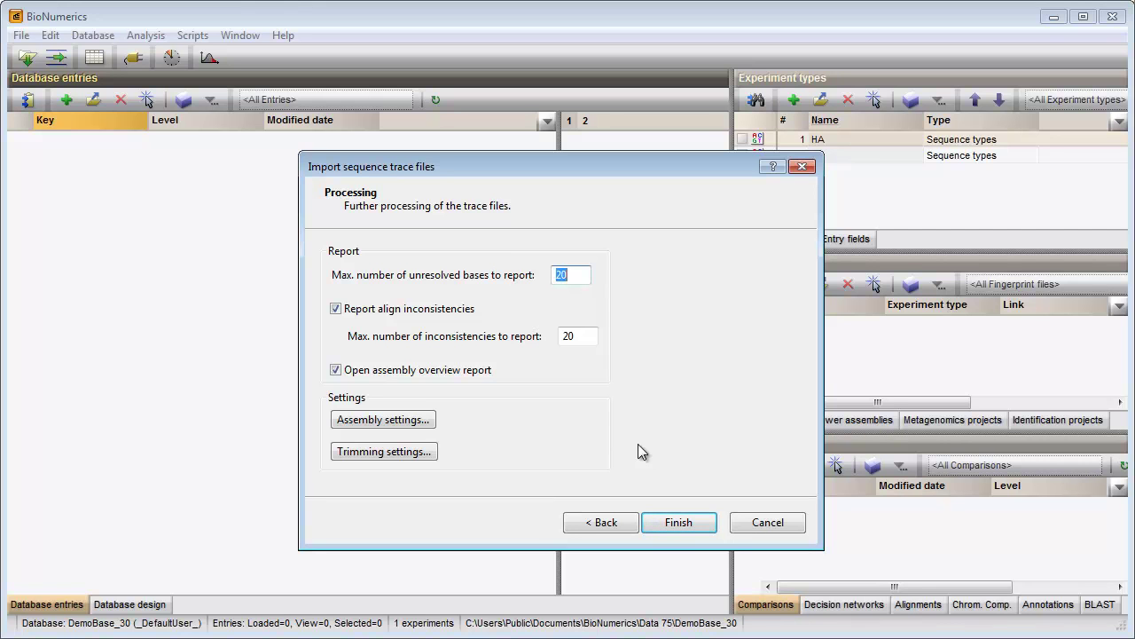
{"action": "left_click", "coordinate": [383, 452]}
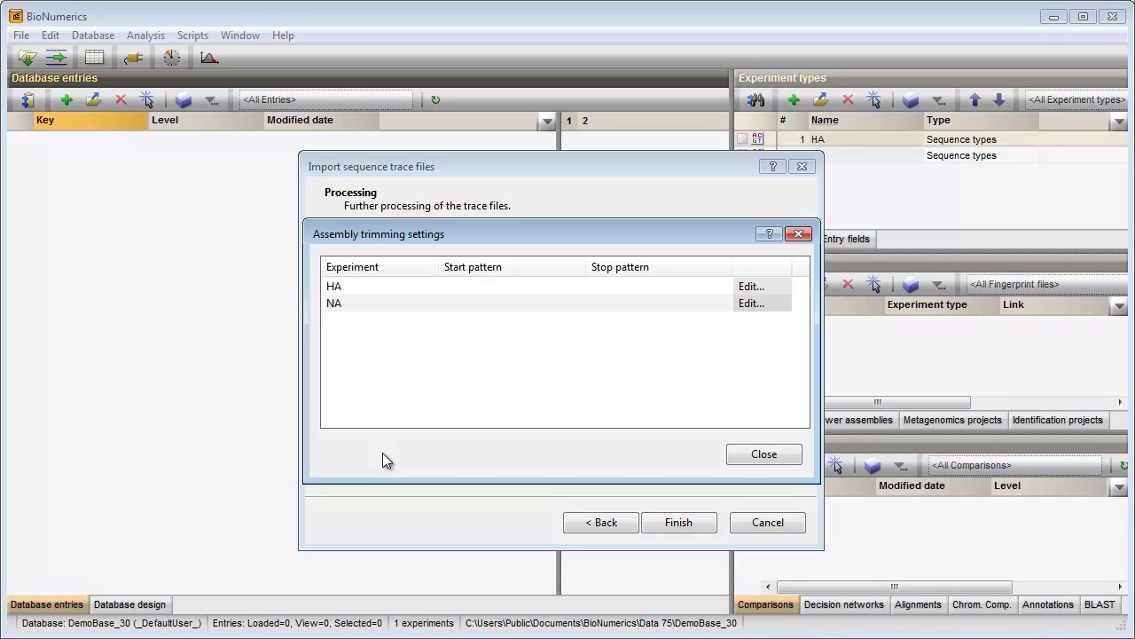
{"action": "left_click", "coordinate": [750, 286]}
{"action": "left_click", "coordinate": [768, 262]}
{"action": "left_click", "coordinate": [800, 235]}
Review the HA assembly settings, leaving them unchanged.
{"action": "left_click", "coordinate": [383, 420]}
{"action": "left_click", "coordinate": [612, 287]}
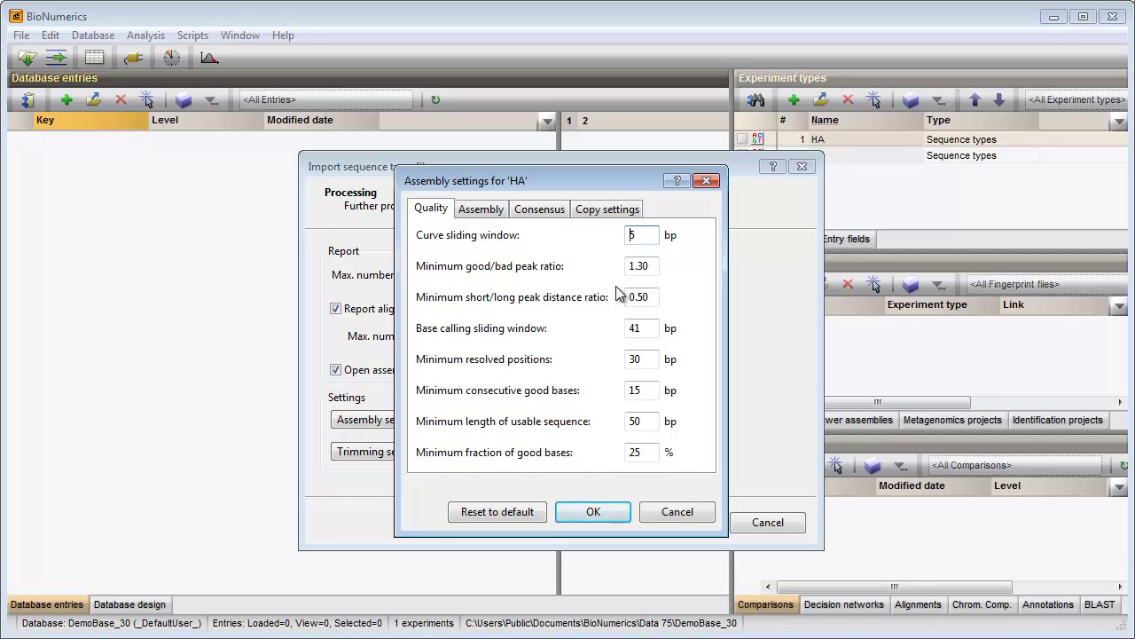
{"action": "left_click", "coordinate": [668, 512]}
{"action": "left_click", "coordinate": [631, 461]}
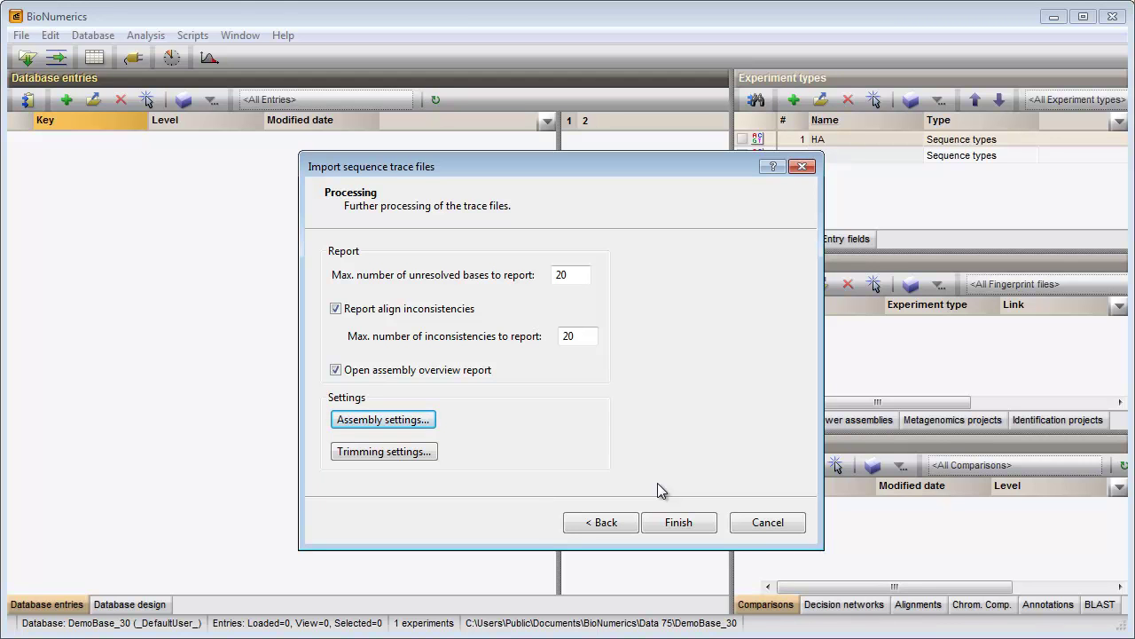
Finish the trace file import and show Iso2's HA error messages in the assembly report.
{"action": "left_click", "coordinate": [670, 522]}
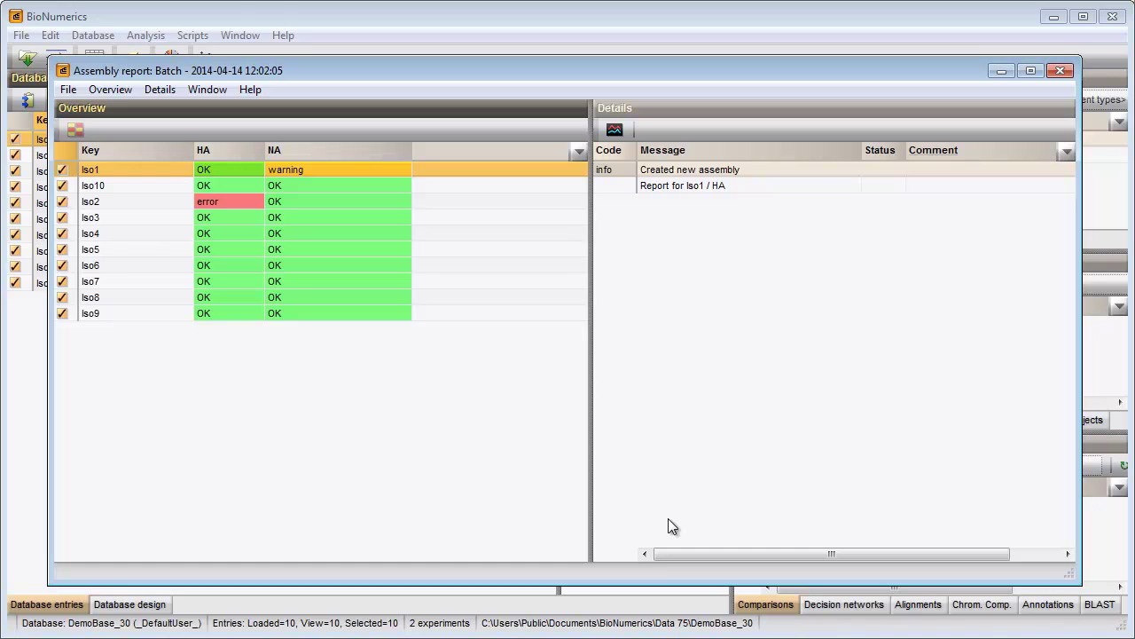
{"action": "left_click", "coordinate": [222, 203]}
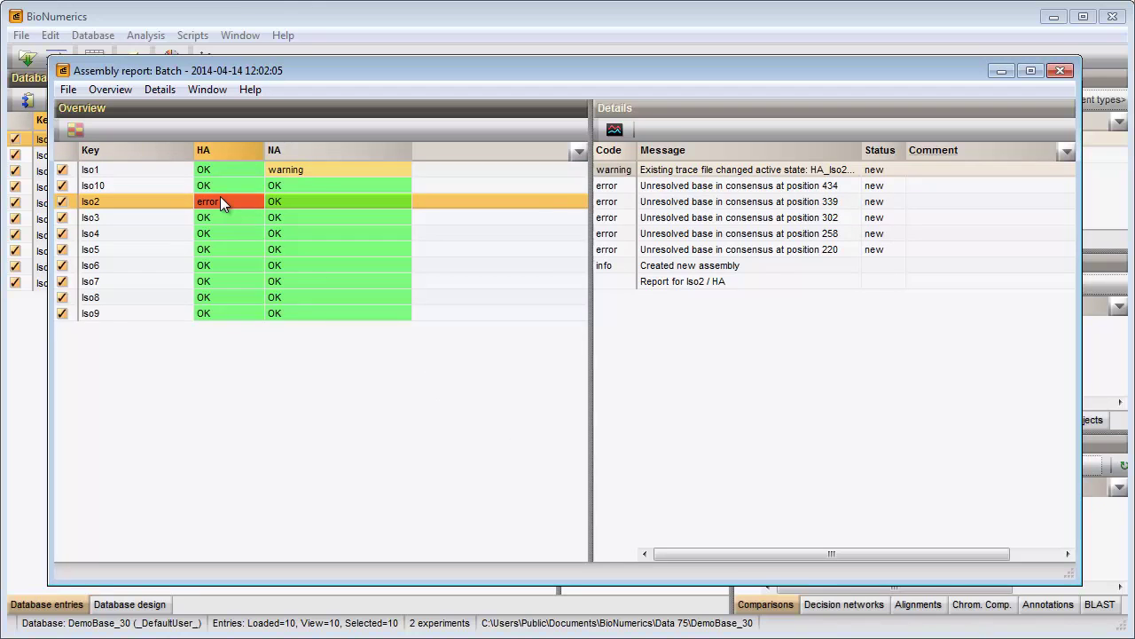
Open Iso2's HA assembly at position 434 and correct the unresolved consensus base to C.
{"action": "double_click", "coordinate": [686, 188]}
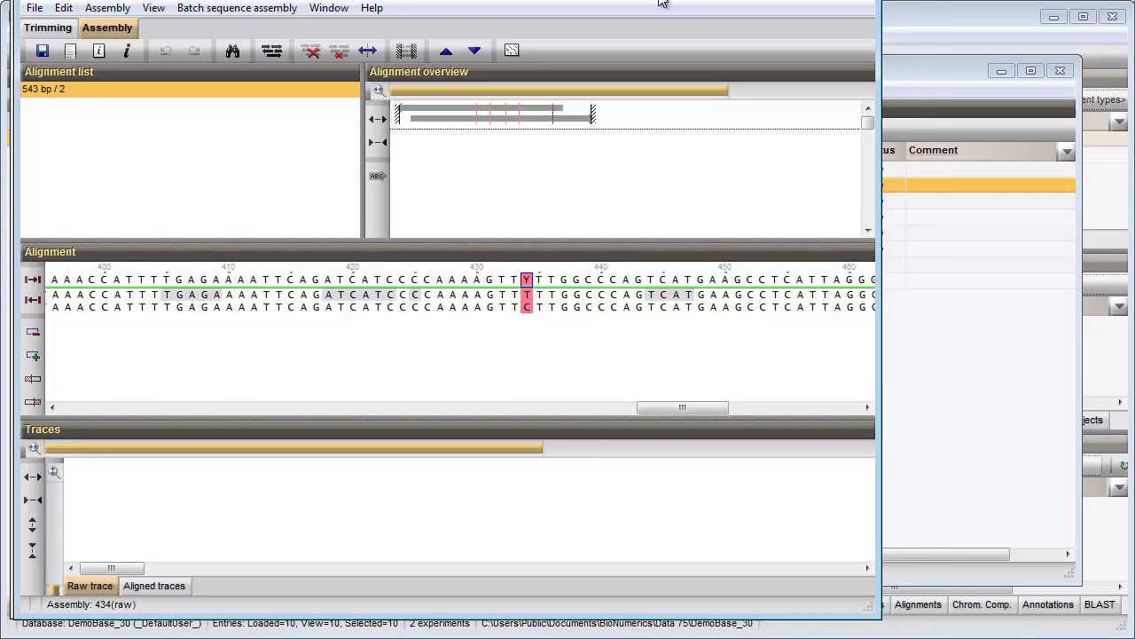
{"action": "left_click_drag", "start_coordinate": [661, 2], "coordinate": [768, 86]}
{"action": "left_click", "coordinate": [290, 567]}
{"action": "left_click_drag", "start_coordinate": [399, 444], "coordinate": [400, 406]}
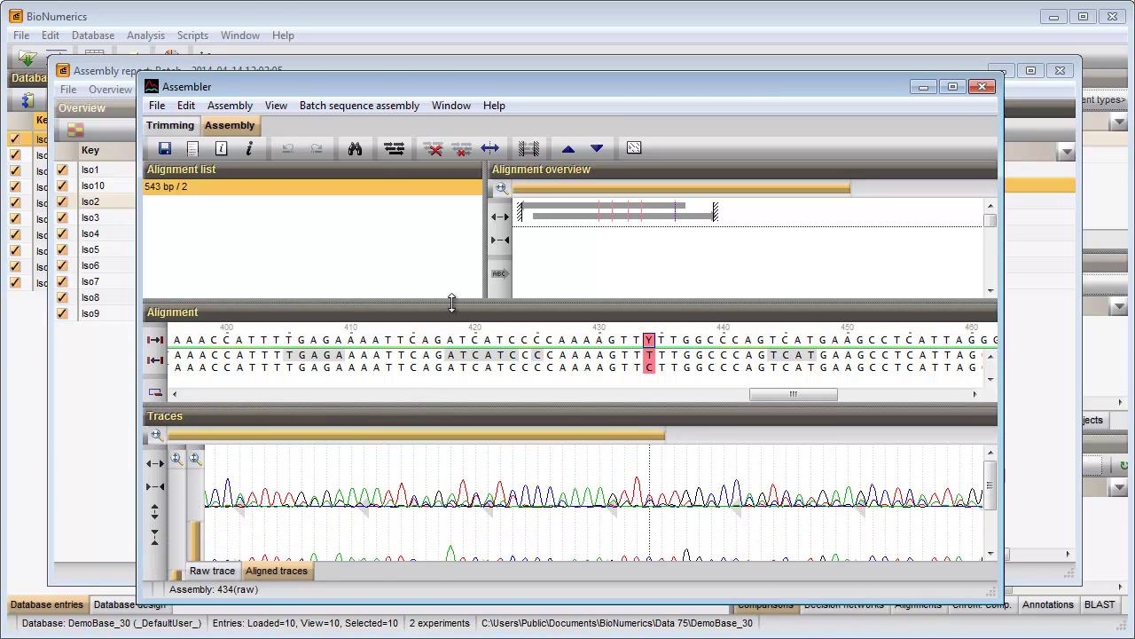
{"action": "left_click_drag", "start_coordinate": [451, 302], "coordinate": [462, 255]}
{"action": "left_click_drag", "start_coordinate": [541, 398], "coordinate": [539, 346]}
{"action": "left_click", "coordinate": [650, 310]}
{"action": "key", "text": "c"}
Resolve the remaining bases at positions 339, 302, 258 and 220, then mark Iso2 HA solved and save.
{"action": "left_click", "coordinate": [1023, 213]}
{"action": "left_click", "coordinate": [725, 203]}
{"action": "double_click", "coordinate": [725, 202]}
{"action": "left_click_drag", "start_coordinate": [641, 346], "coordinate": [598, 357]}
{"action": "left_click", "coordinate": [515, 308]}
{"action": "left_click_drag", "start_coordinate": [602, 346], "coordinate": [540, 351]}
{"action": "left_click", "coordinate": [515, 309]}
{"action": "left_click_drag", "start_coordinate": [543, 345], "coordinate": [494, 355]}
{"action": "left_click", "coordinate": [475, 308]}
{"action": "left_click", "coordinate": [362, 107]}
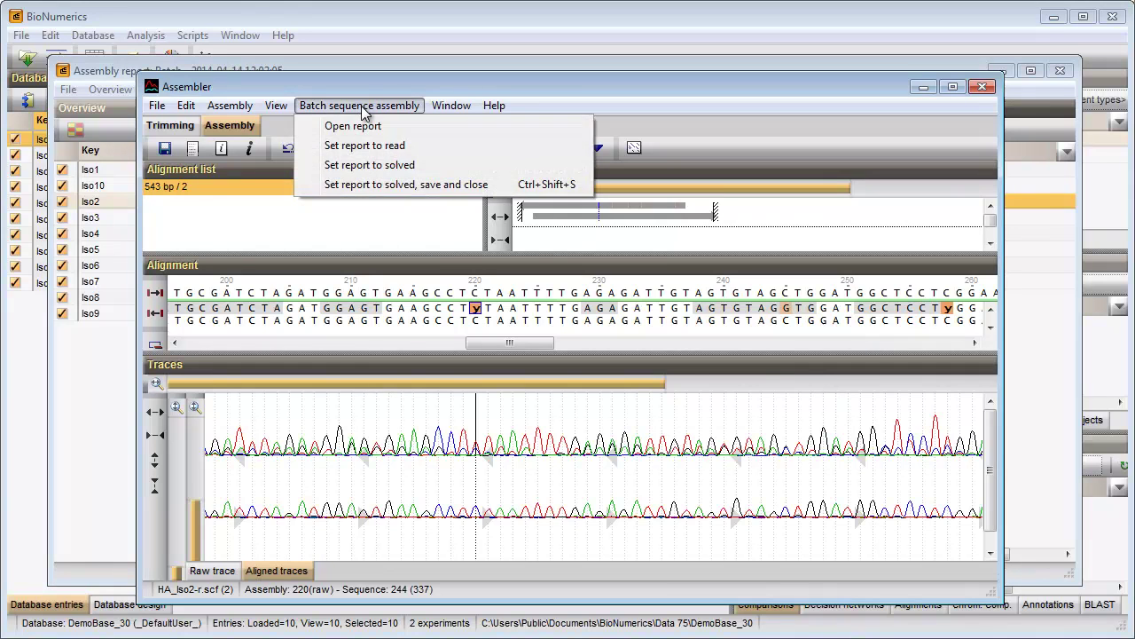
{"action": "left_click", "coordinate": [363, 184]}
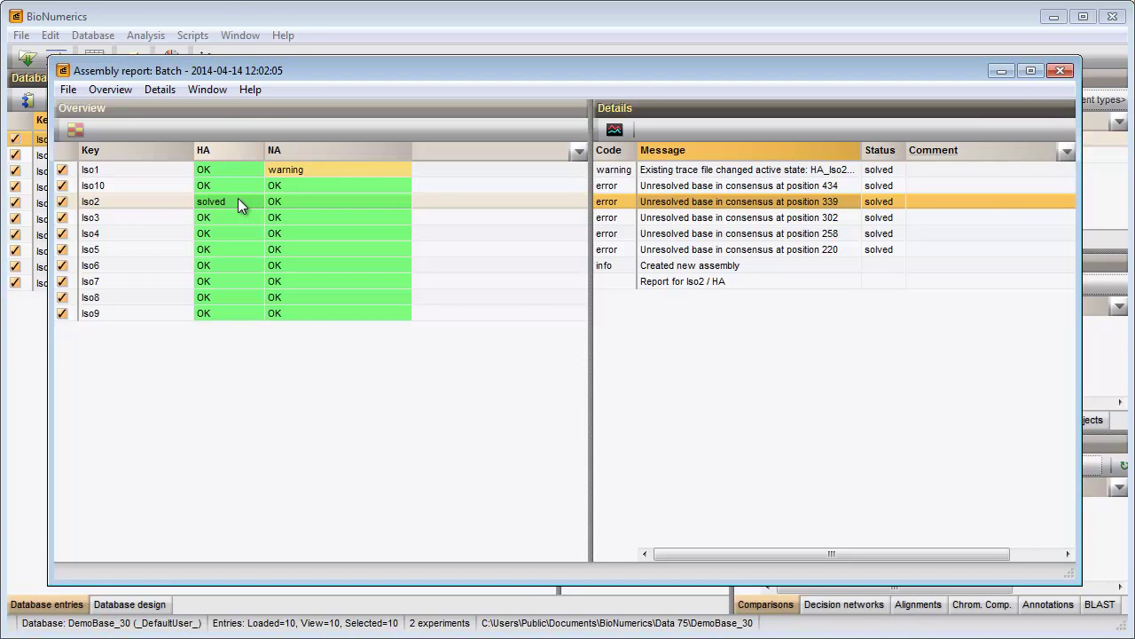
Replace the reverse-read gap at Iso1 NA position 365 with a t base and mark it solved.
{"action": "left_click", "coordinate": [325, 169]}
{"action": "double_click", "coordinate": [682, 173]}
{"action": "left_click", "coordinate": [636, 321]}
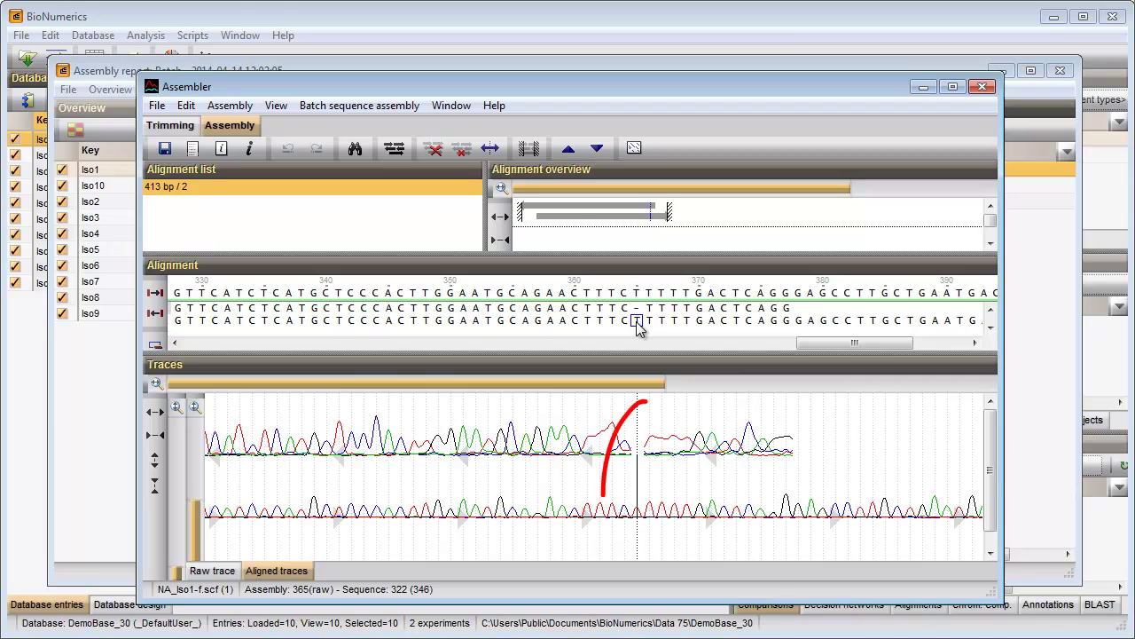
{"action": "left_click", "coordinate": [637, 308]}
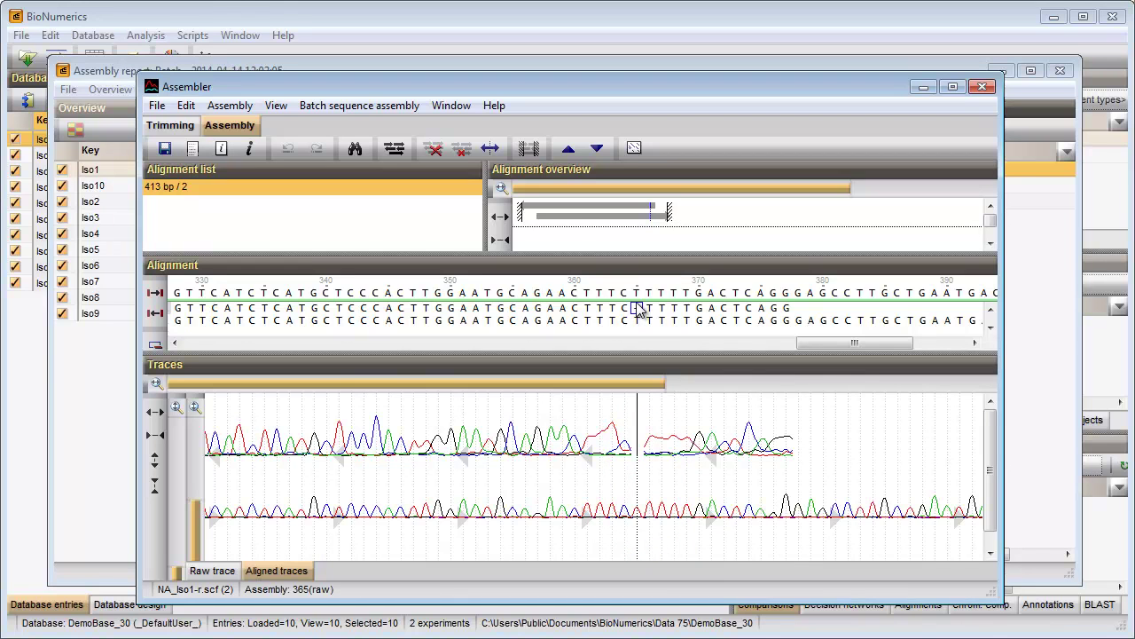
{"action": "key", "text": "Delete"}
{"action": "type", "text": "t"}
{"action": "left_click", "coordinate": [379, 107]}
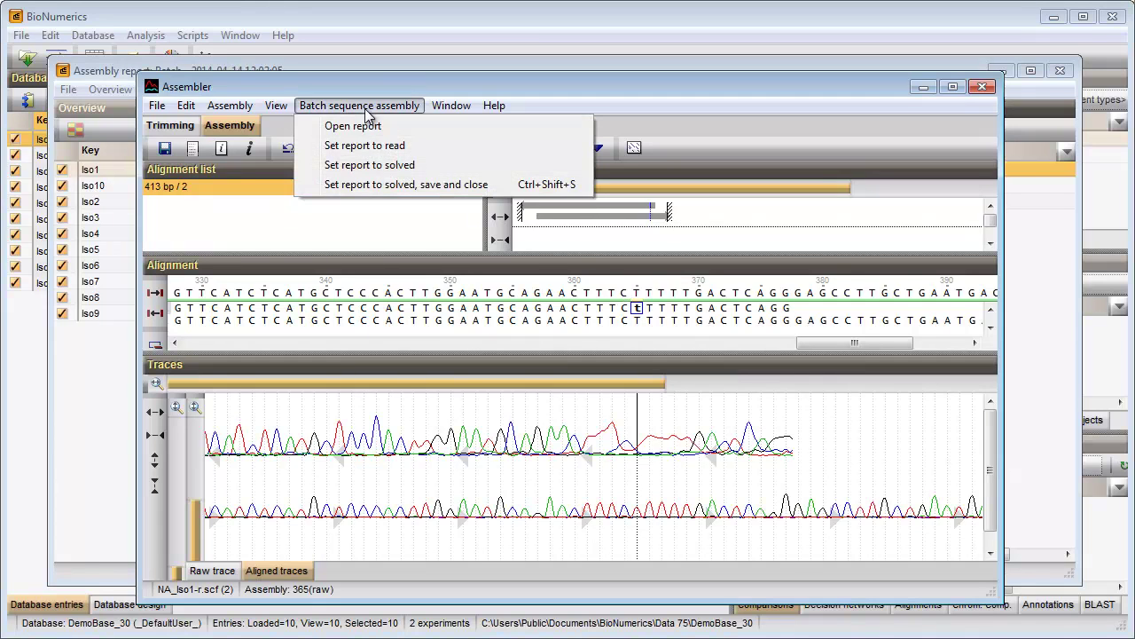
{"action": "left_click", "coordinate": [373, 185]}
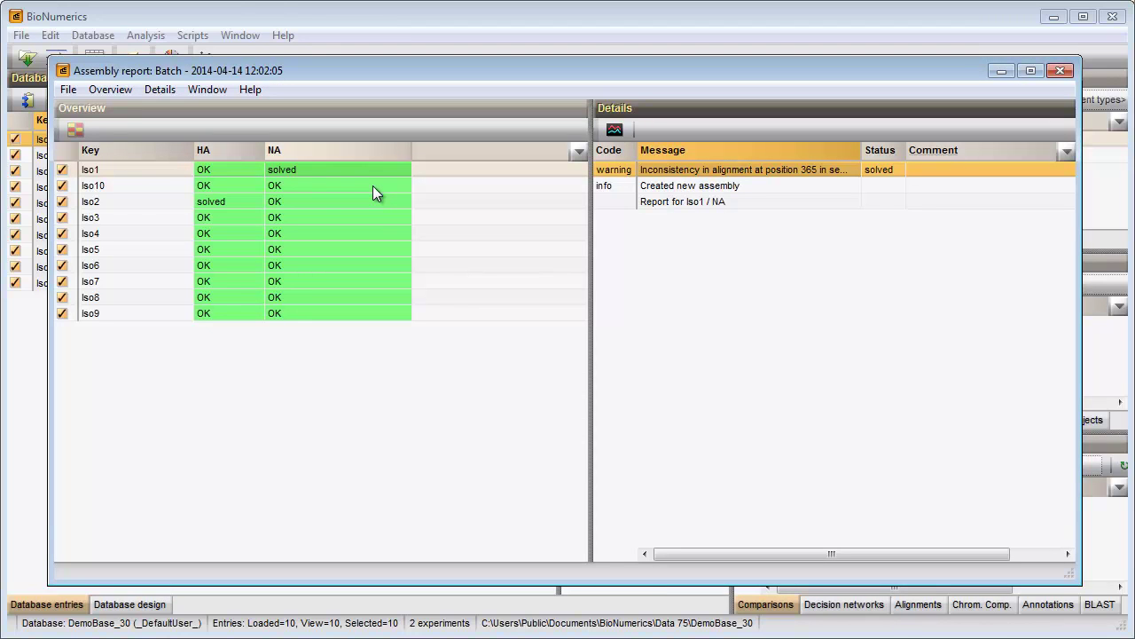
Close the assembly report and locate Analysis > Sequence types > Batch assembly reports.
{"action": "left_click", "coordinate": [68, 90]}
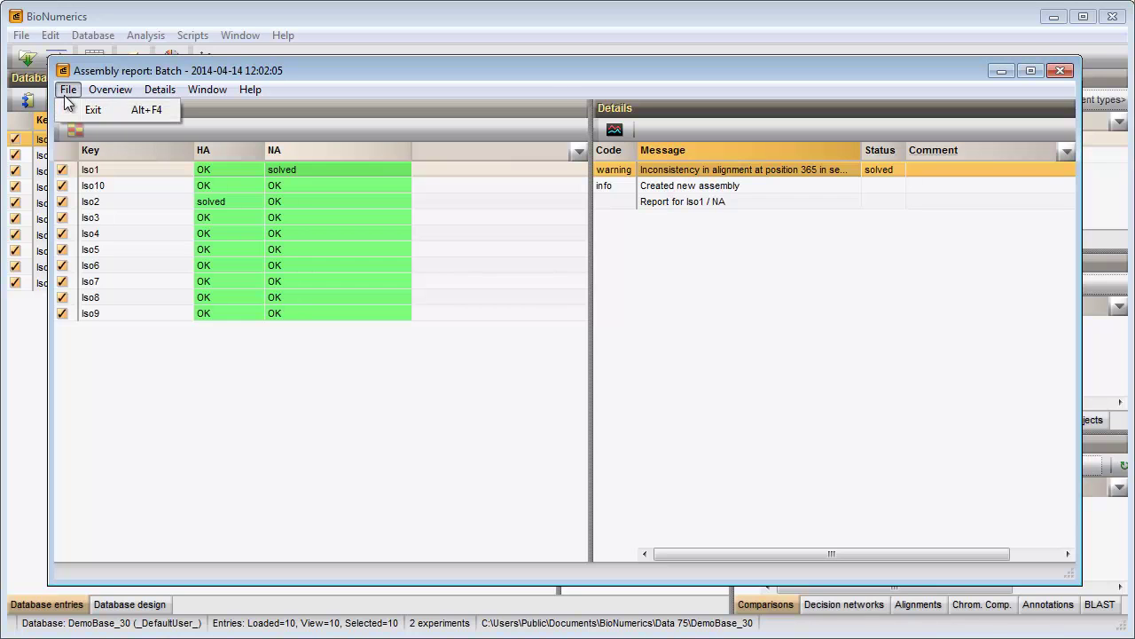
{"action": "left_click", "coordinate": [69, 107]}
{"action": "left_click", "coordinate": [137, 36]}
{"action": "mouse_move", "coordinate": [155, 84]}
{"action": "left_click", "coordinate": [109, 345]}
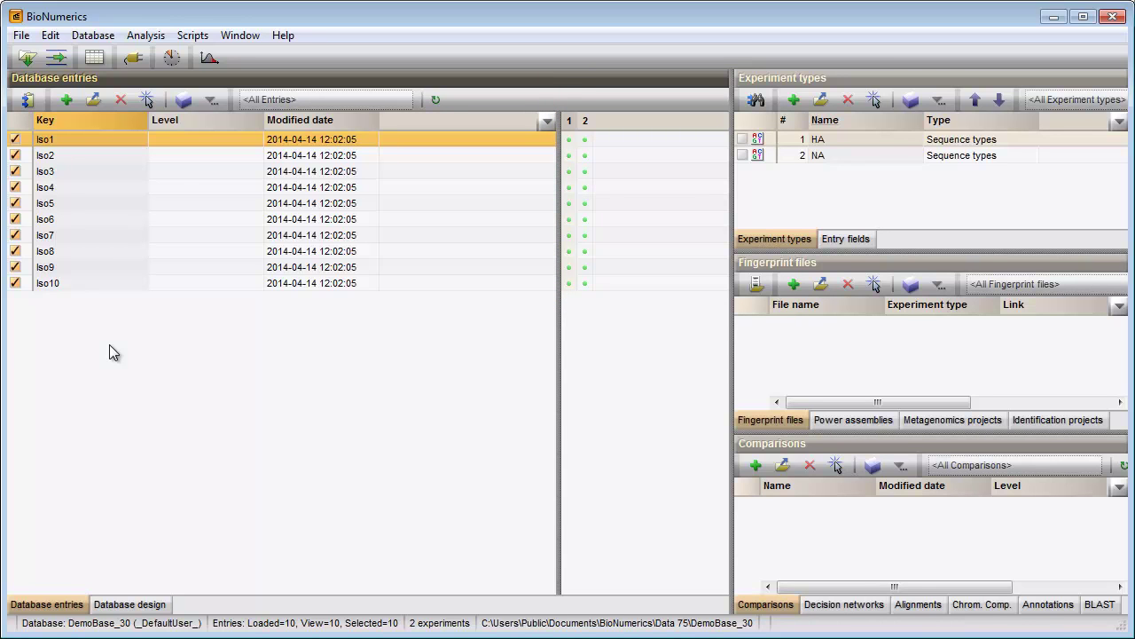
{"action": "mouse_move", "coordinate": [569, 144]}
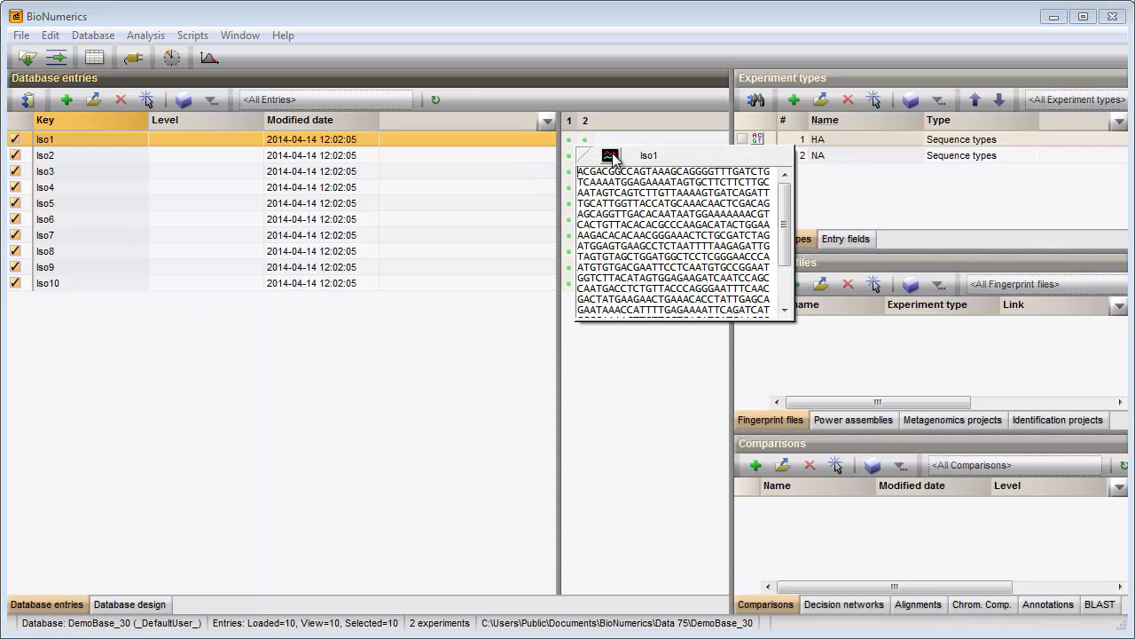
{"action": "left_click", "coordinate": [612, 158]}
{"action": "left_click", "coordinate": [984, 89]}
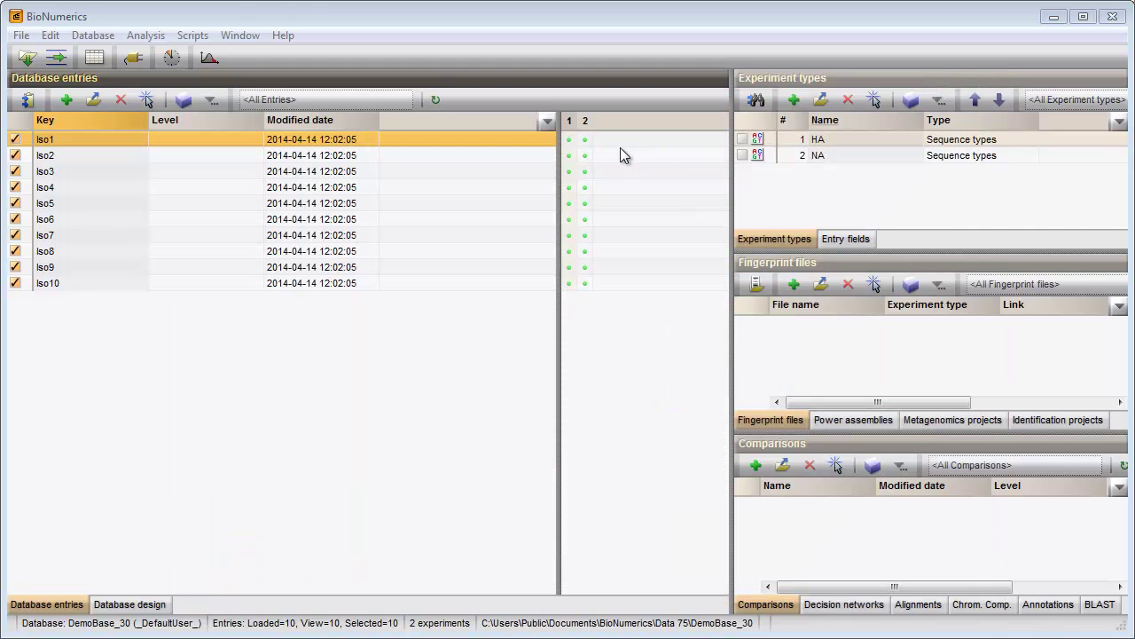
{"action": "double_click", "coordinate": [568, 155]}
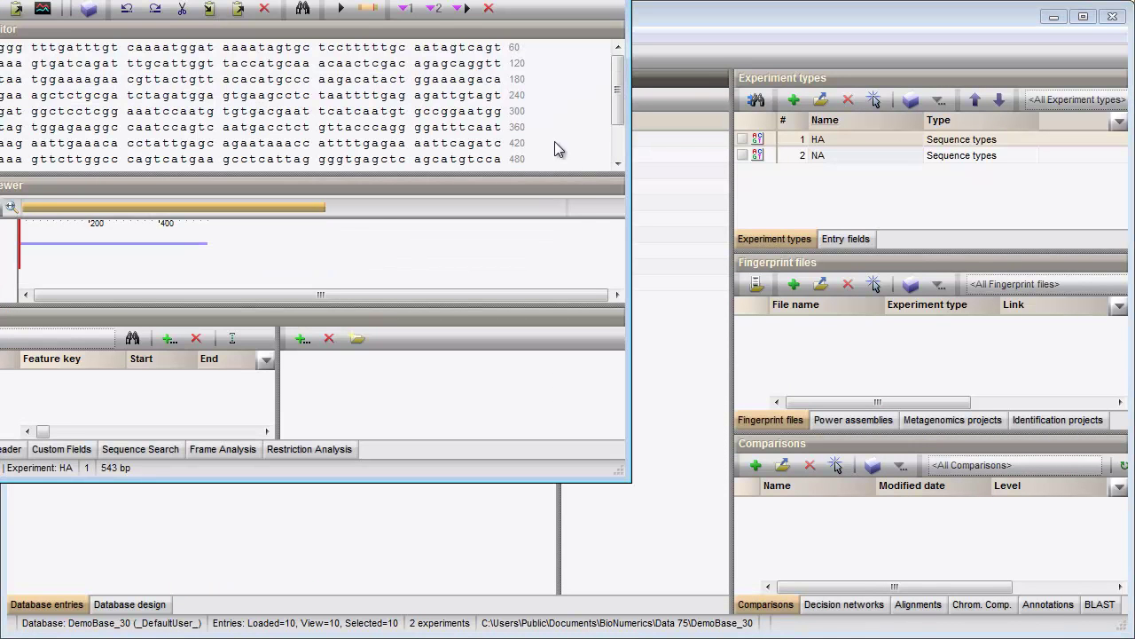
{"action": "left_click_drag", "start_coordinate": [451, 0], "coordinate": [664, 63]}
{"action": "left_click", "coordinate": [165, 80]}
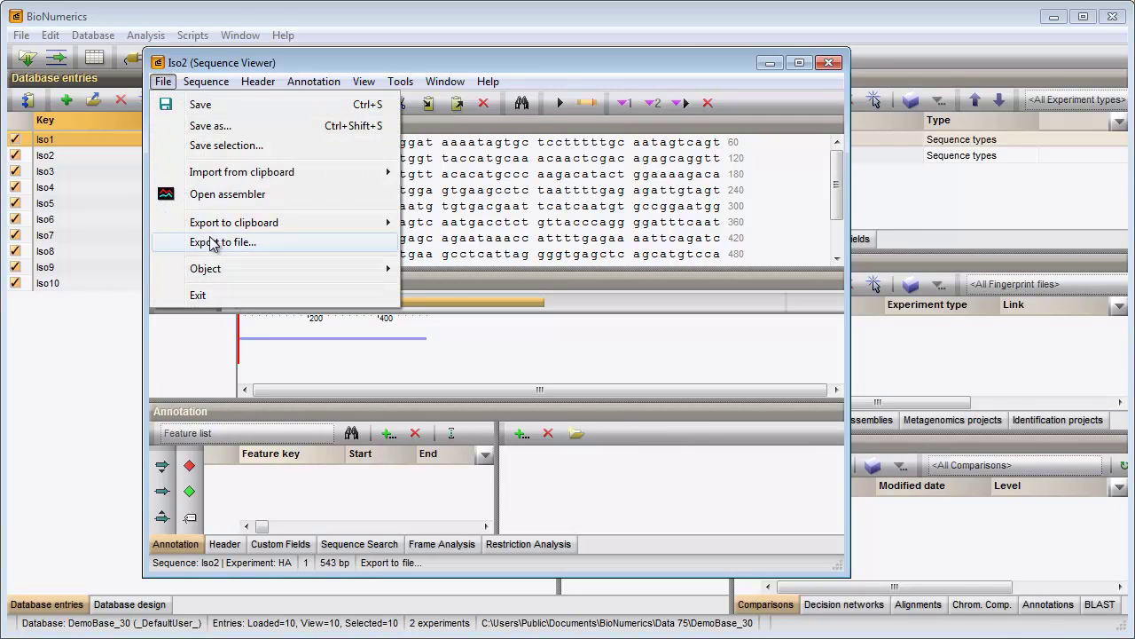
{"action": "left_click", "coordinate": [218, 299]}
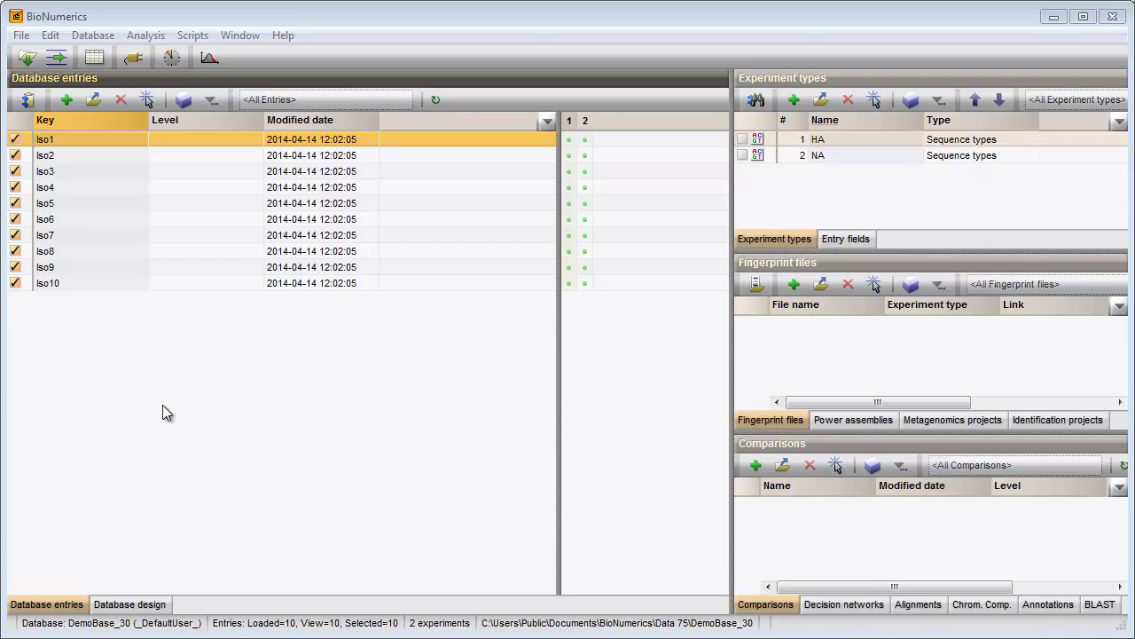